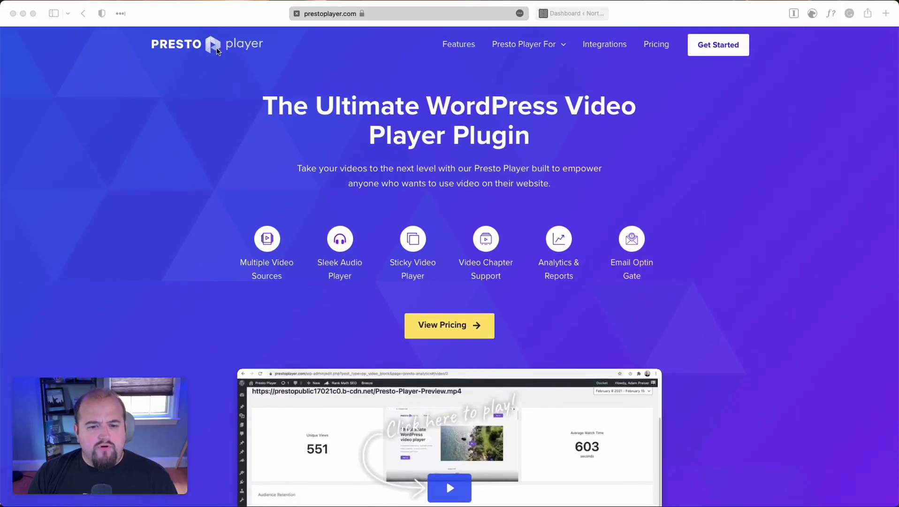
Read through the Presto Player website, briefly highlighting its main heading.
left_click(281, 126)
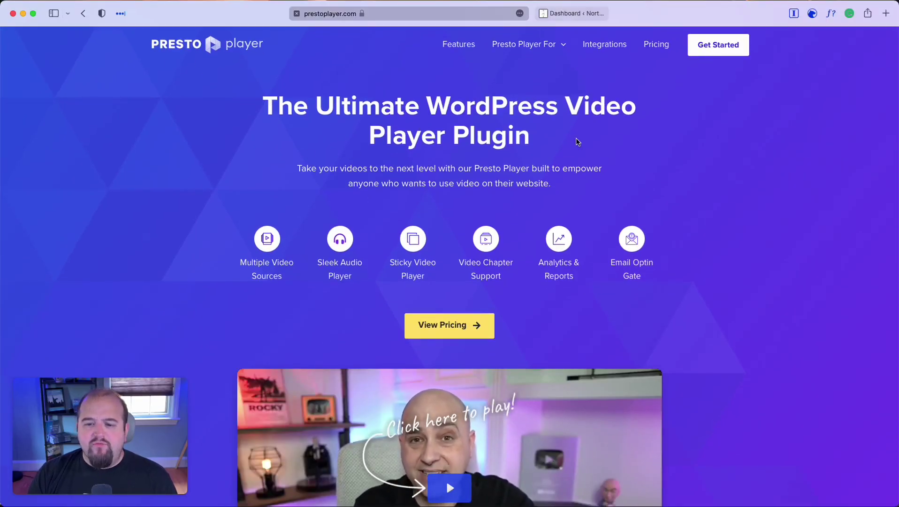
left_click_drag(576, 140, 239, 91)
left_click(510, 160)
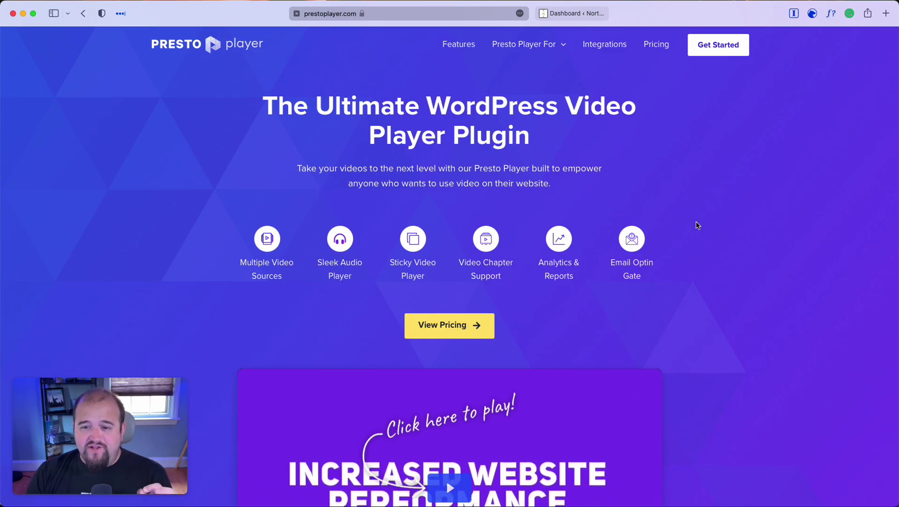
scroll(696, 221, "down", 5)
scroll(696, 219, "down", 9)
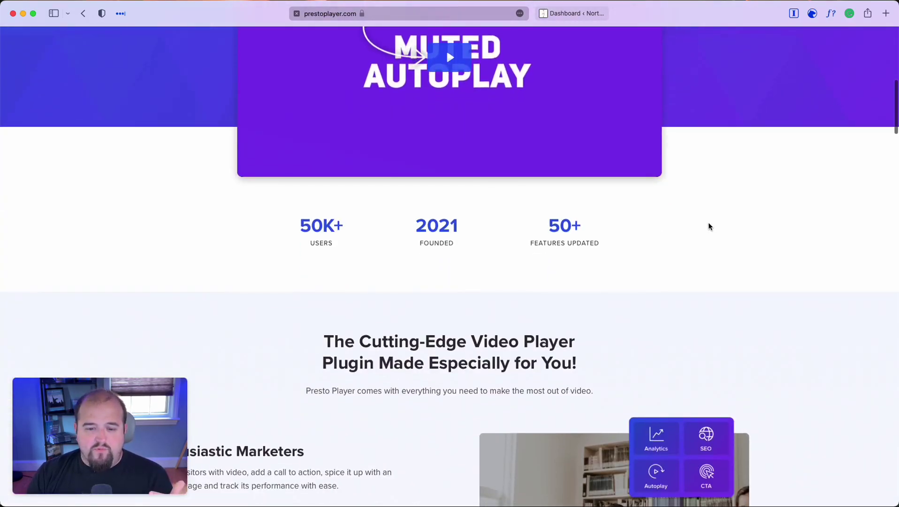
scroll(709, 221, "down", 8)
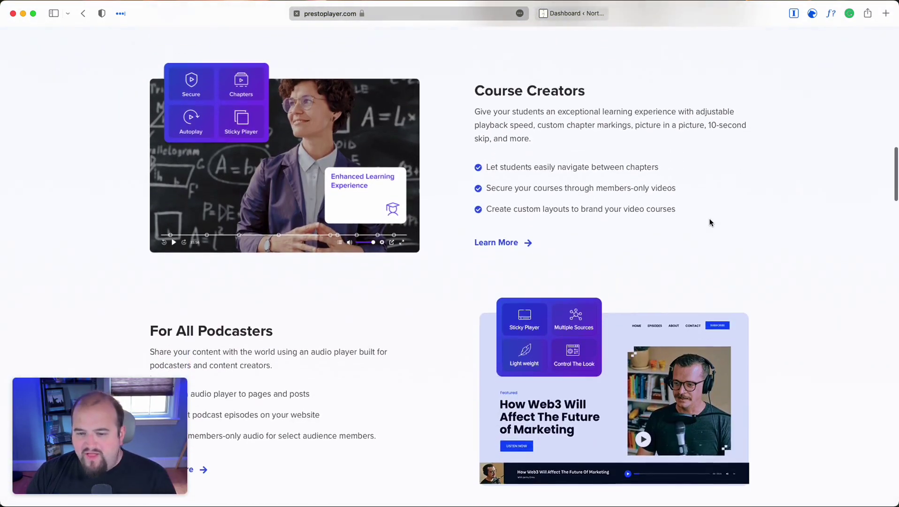
scroll(693, 216, "down", 17)
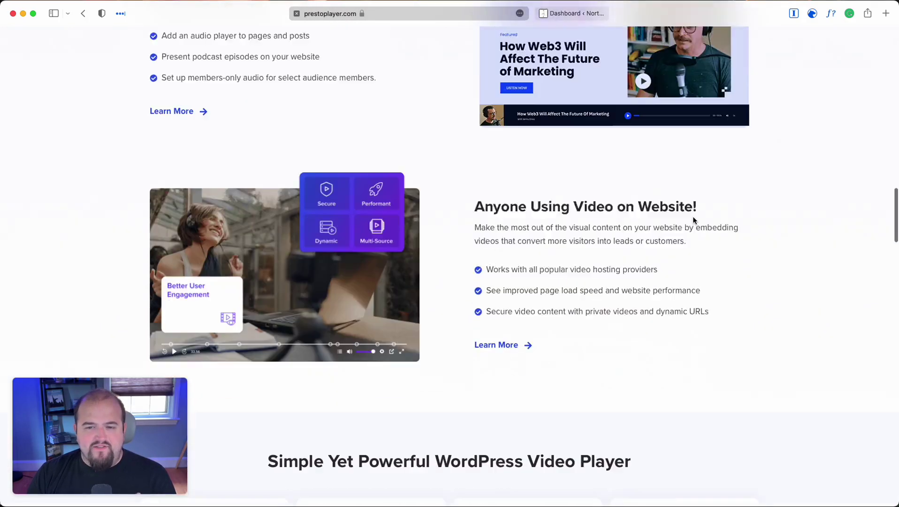
scroll(693, 216, "up", 20)
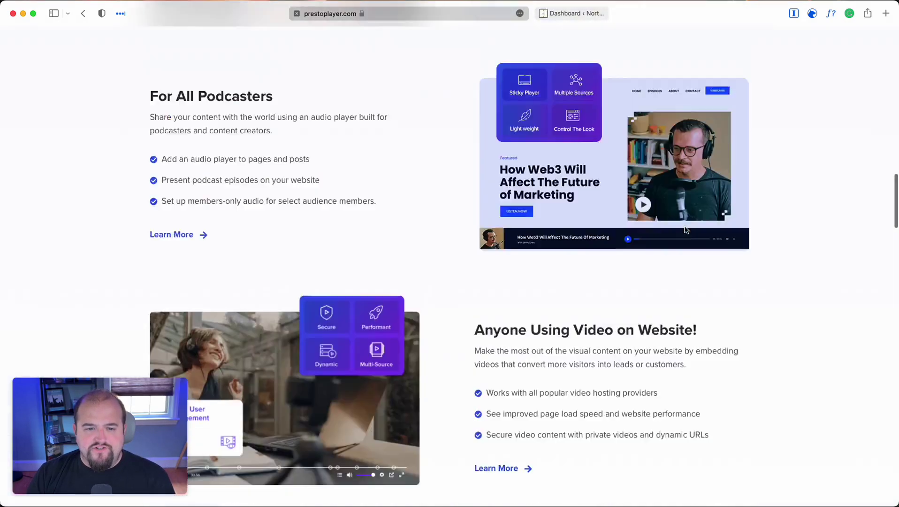
scroll(684, 229, "up", 7)
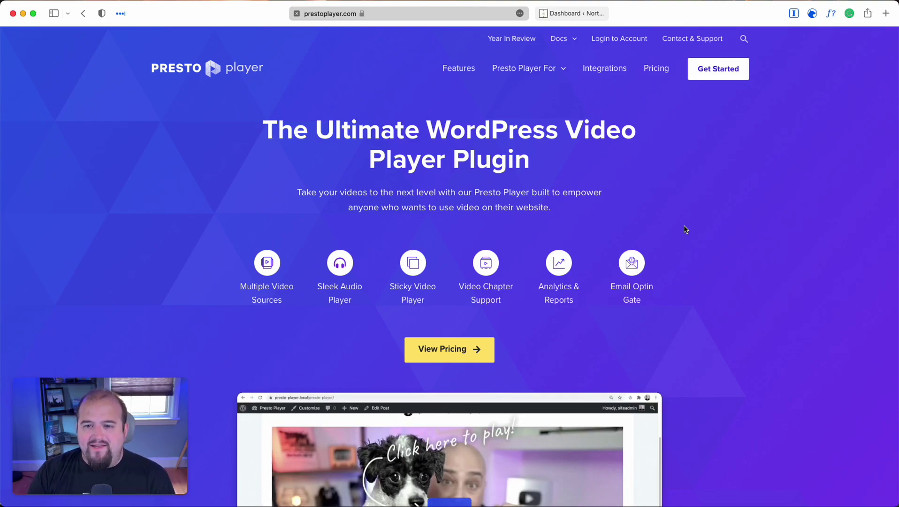
Glance over the WordPress dashboard, then go back to the Presto Player website.
left_click(572, 16)
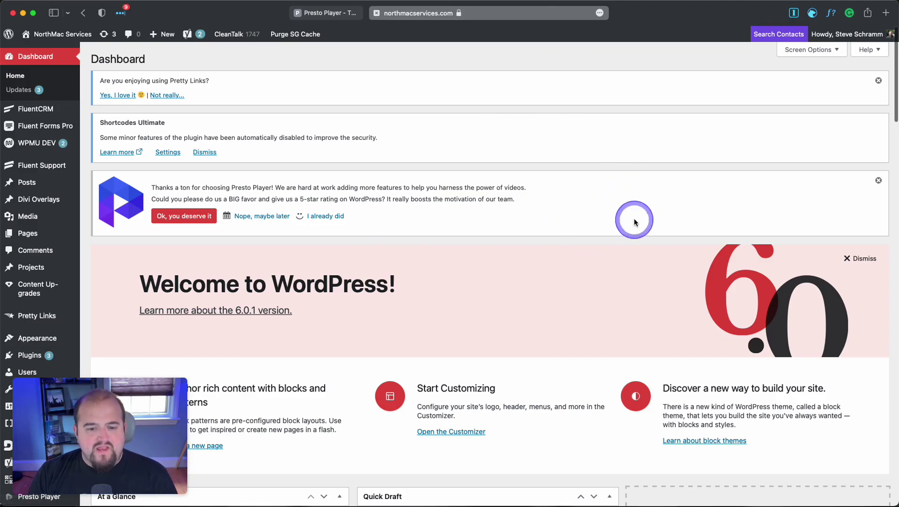
scroll(451, 296, "down", 2)
scroll(451, 295, "down", 6)
scroll(454, 297, "up", 8)
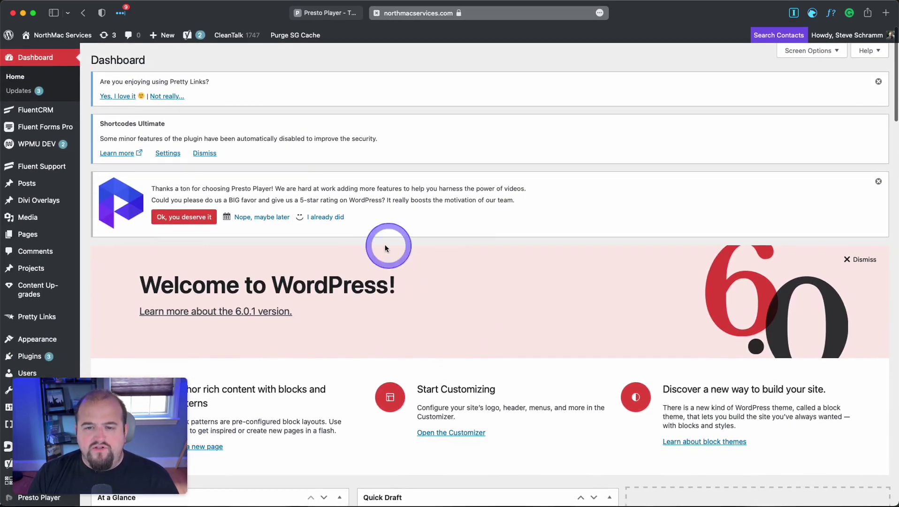
scroll(407, 259, "down", 3)
scroll(407, 253, "up", 3)
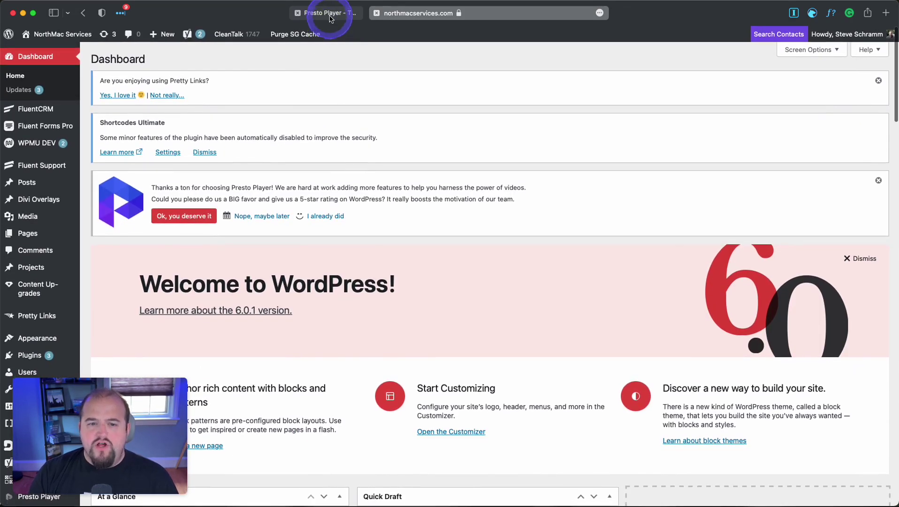
left_click(334, 14)
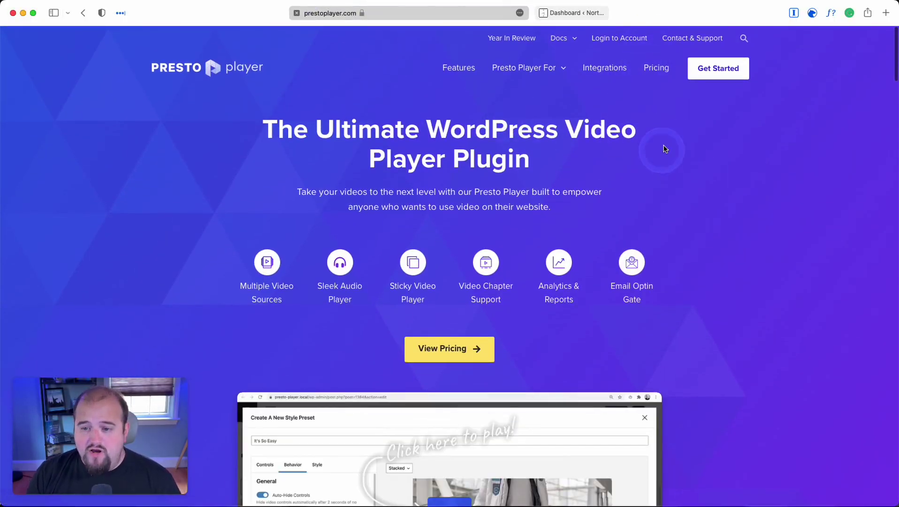
scroll(717, 75, "down", 1)
scroll(704, 78, "up", 1)
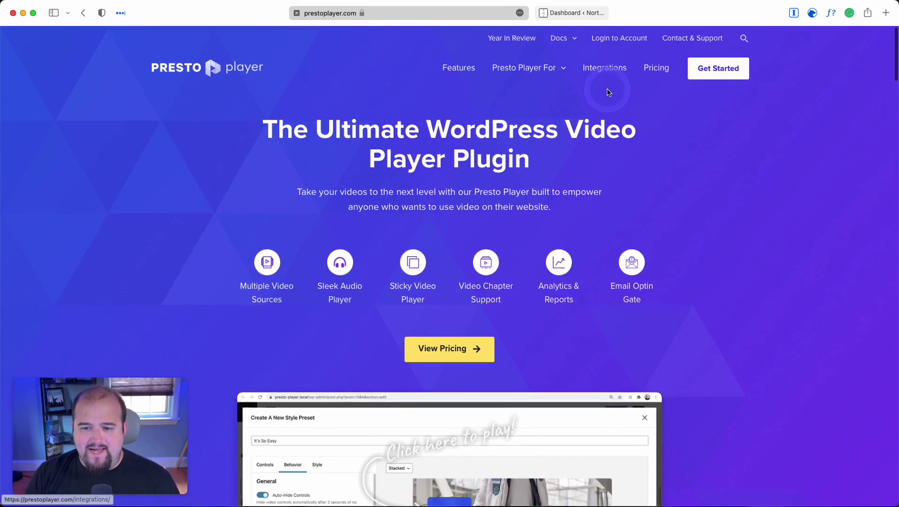
Search Add Plugins for 'presto pla' and confirm Presto Player is listed as Active.
left_click(576, 13)
scroll(81, 237, "down", 10)
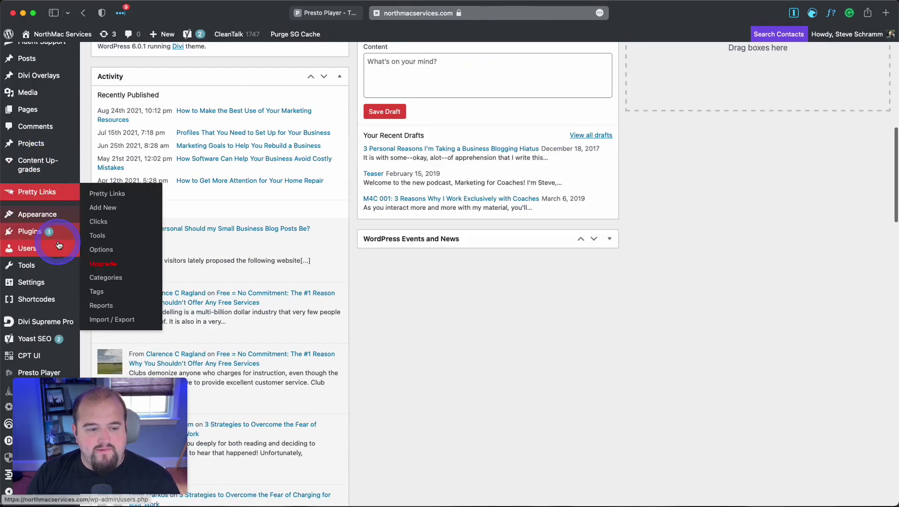
left_click(103, 246)
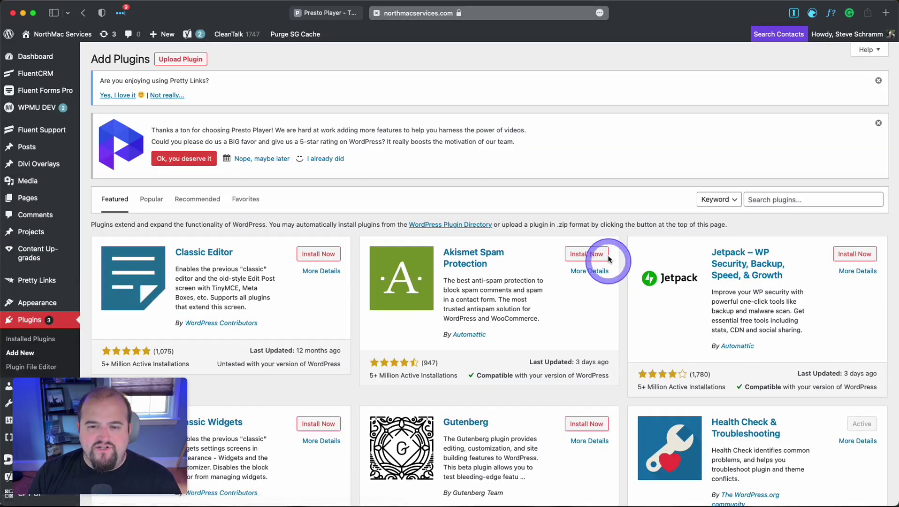
left_click(824, 199)
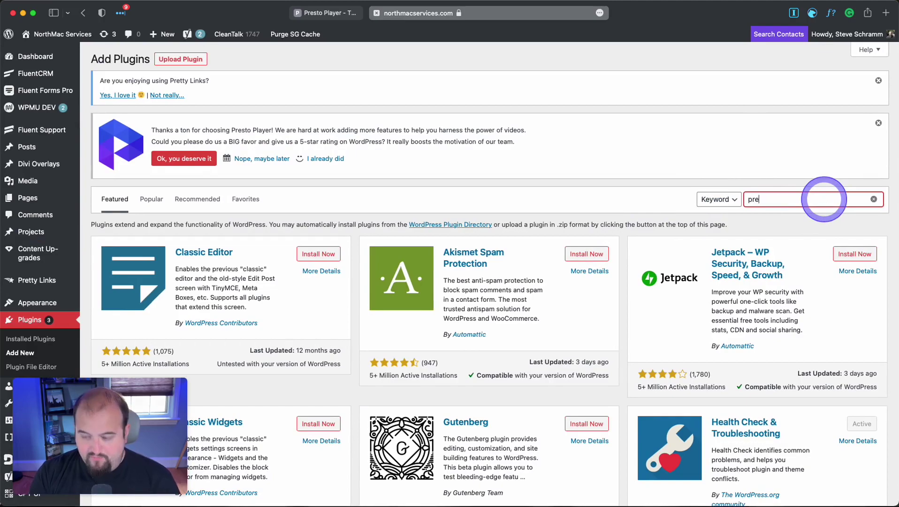
type("presto player")
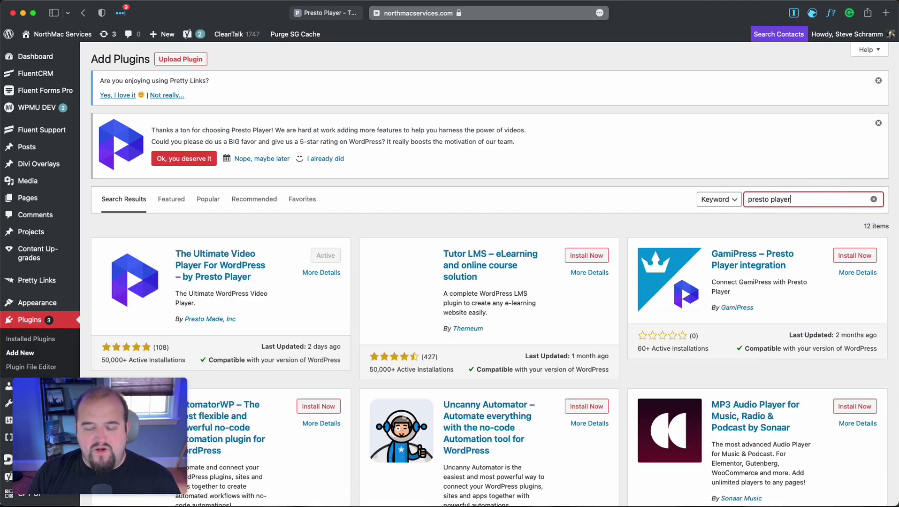
left_click(267, 209)
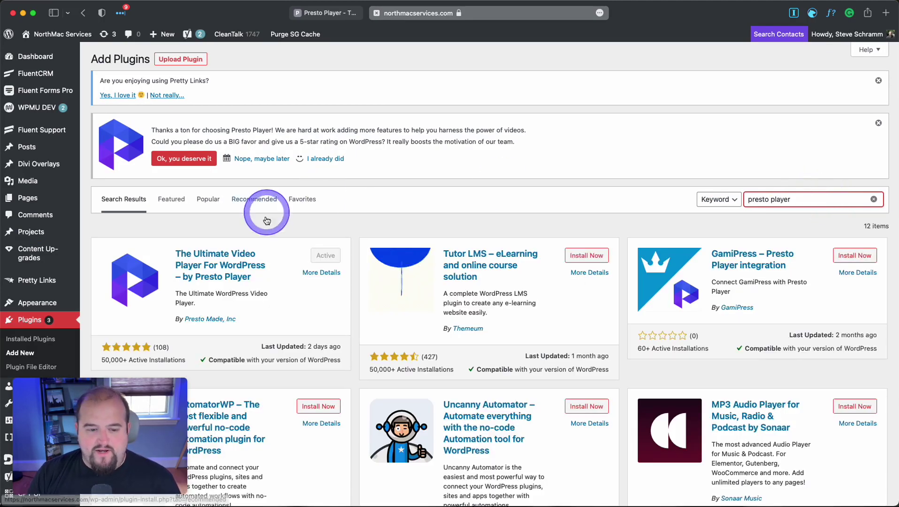
scroll(187, 202, "down", 2)
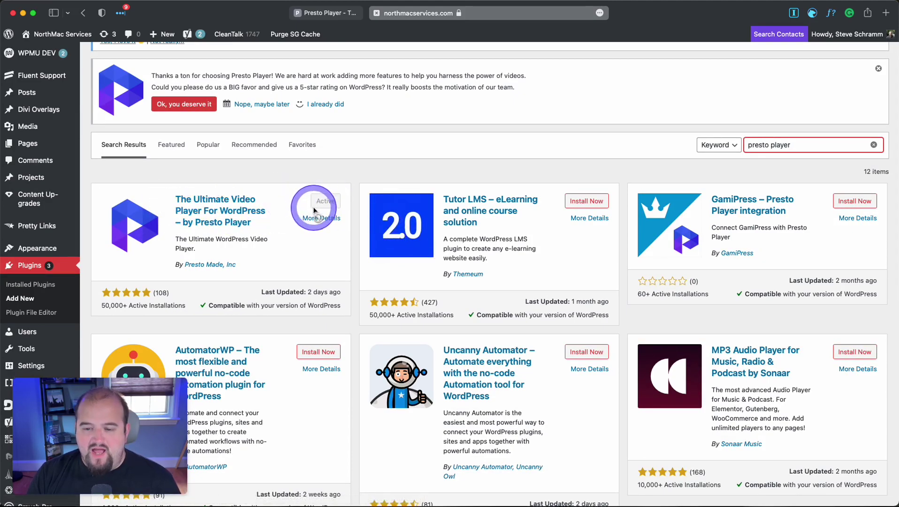
scroll(324, 202, "down", 2)
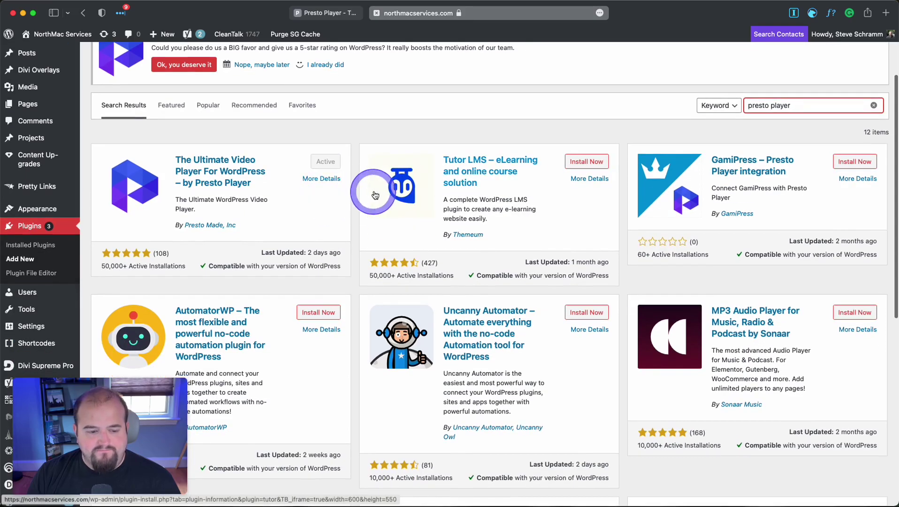
scroll(104, 217, "down", 8)
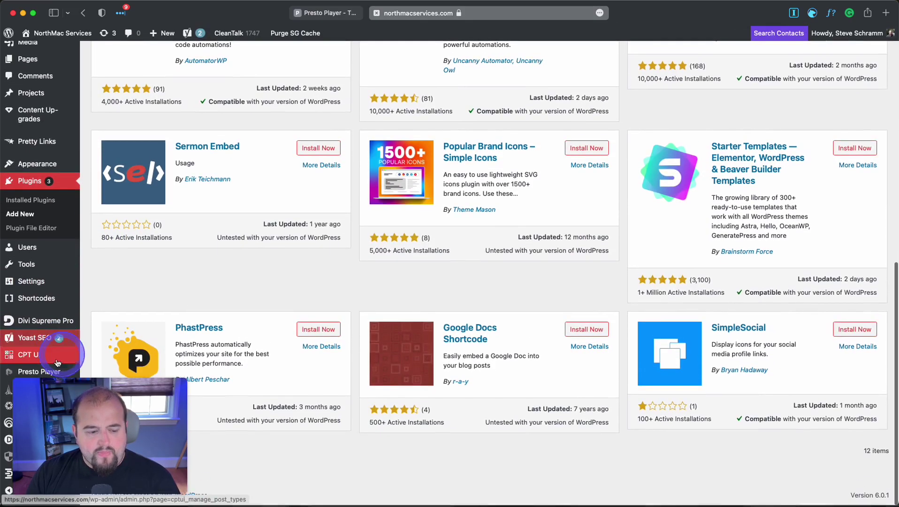
mouse_move(73, 376)
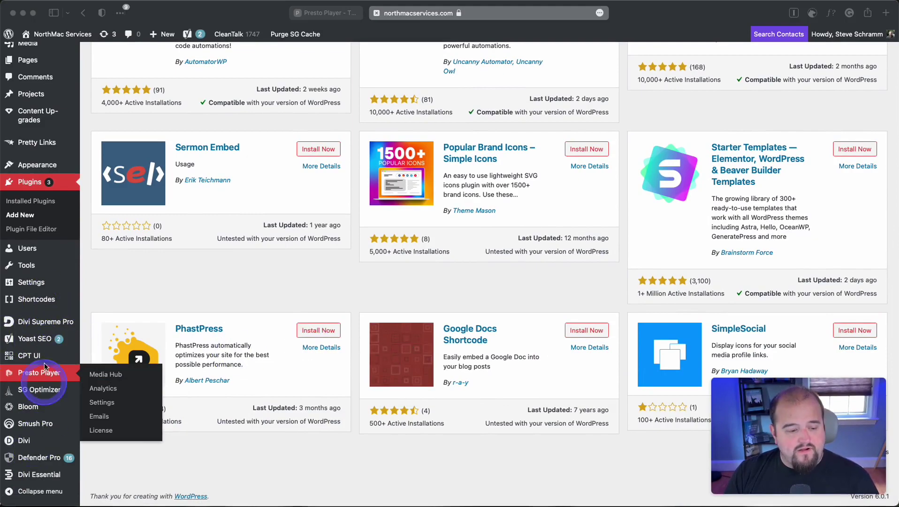
Open Presto Player's Media Hub, listing the CompassCall and NEW VIDEO items.
mouse_move(51, 438)
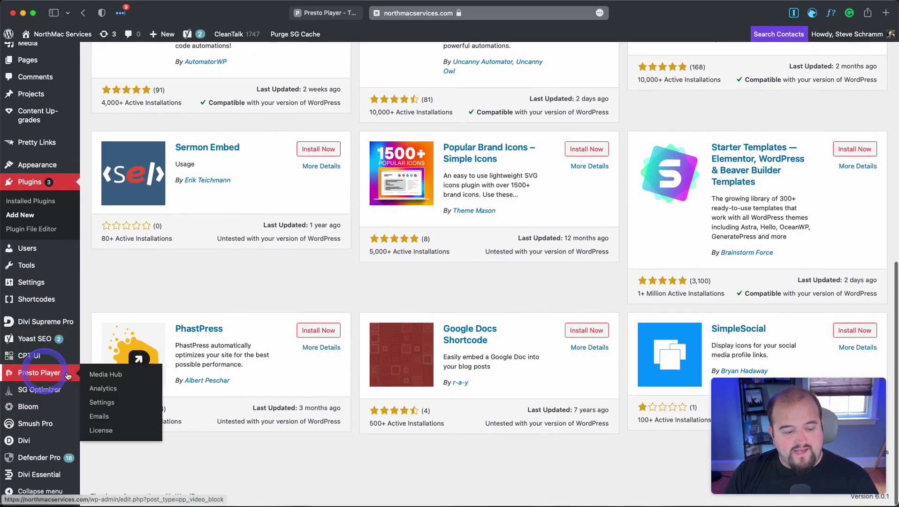
left_click(114, 374)
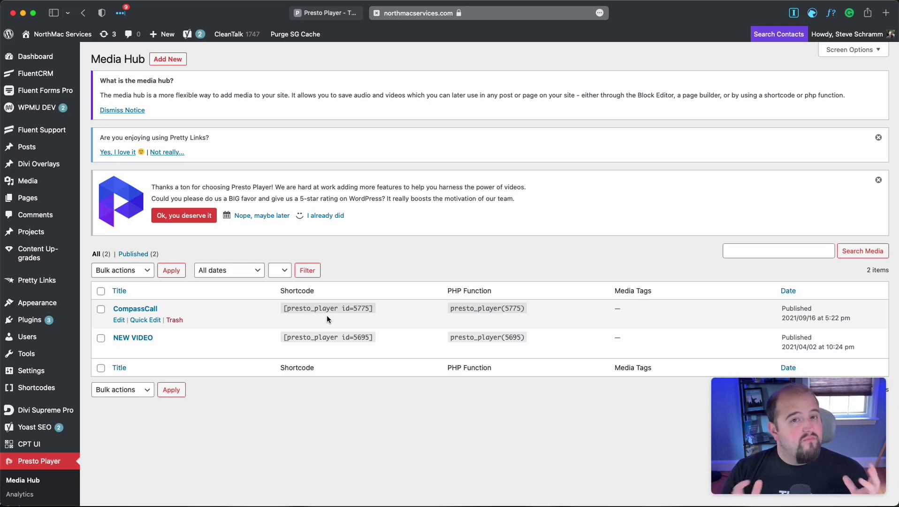
Add a new Presto Player media item, dismiss the welcome tour and select the video-type block.
left_click(327, 315)
left_click(505, 156)
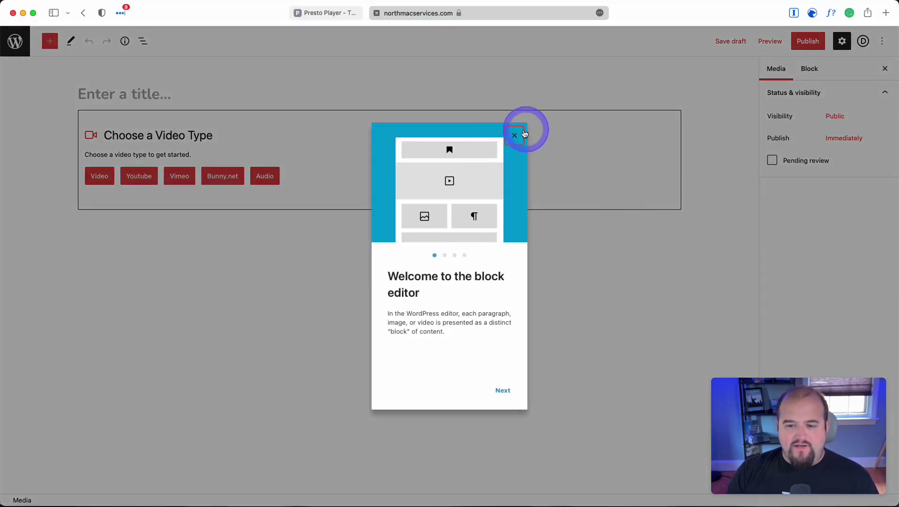
left_click(516, 135)
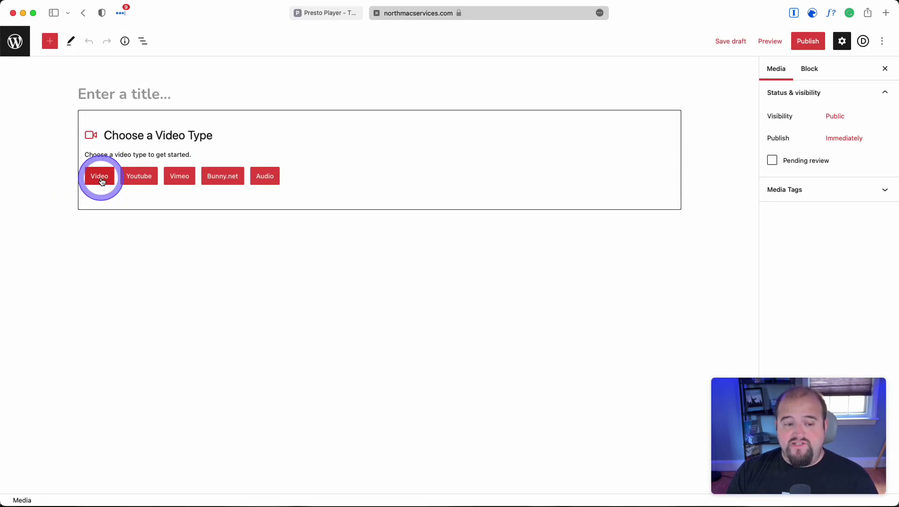
left_click(123, 196)
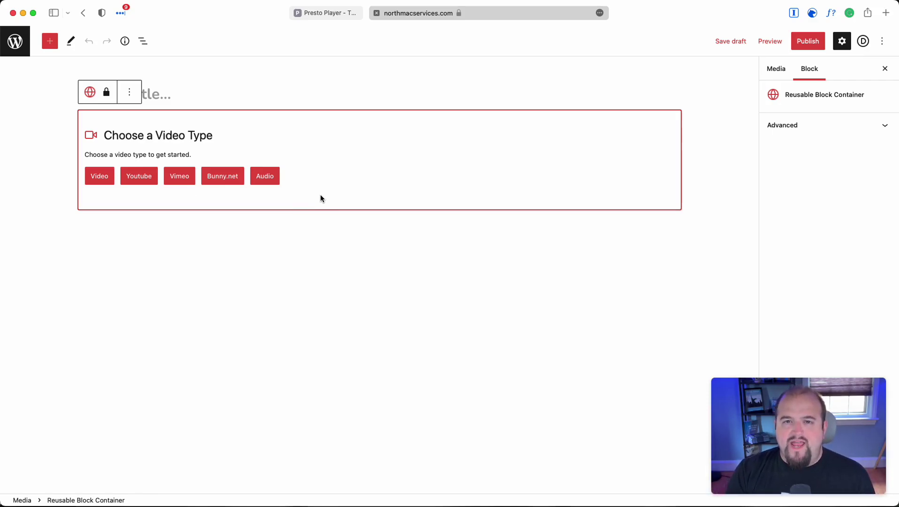
Copy the iPadOS 16 video's link from YouTube in a new tab, then close that tab.
key("super+t")
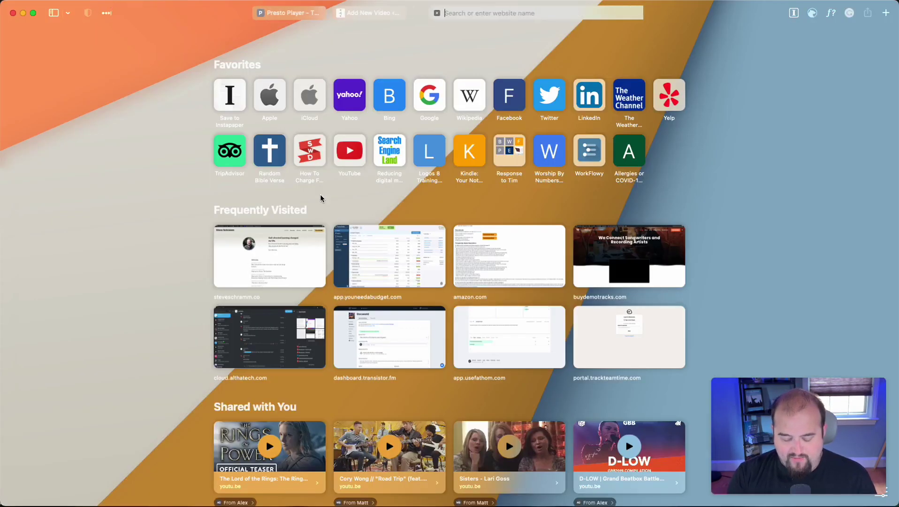
type("you")
key("Return")
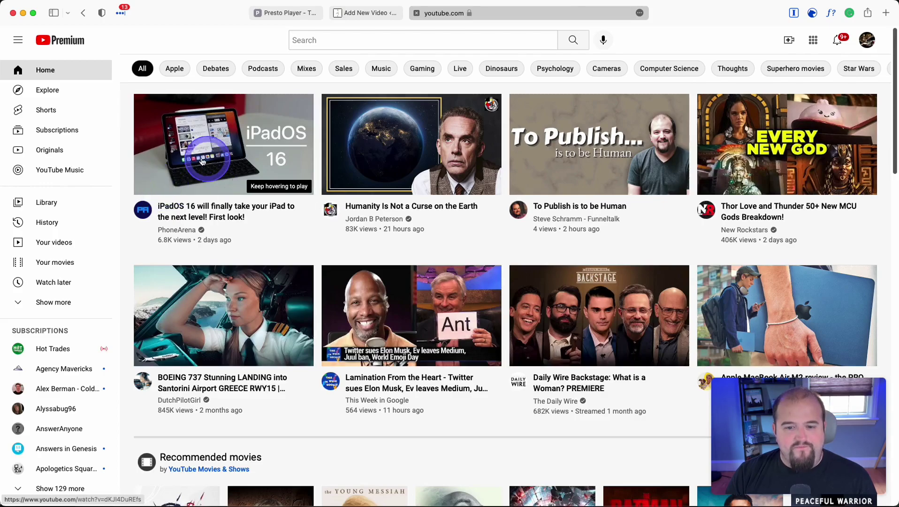
mouse_move(159, 188)
right_click(201, 157)
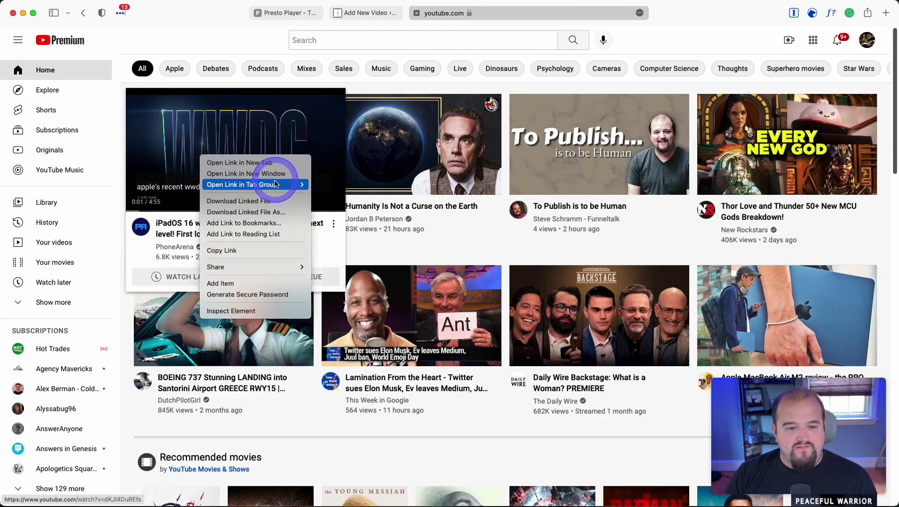
left_click(249, 250)
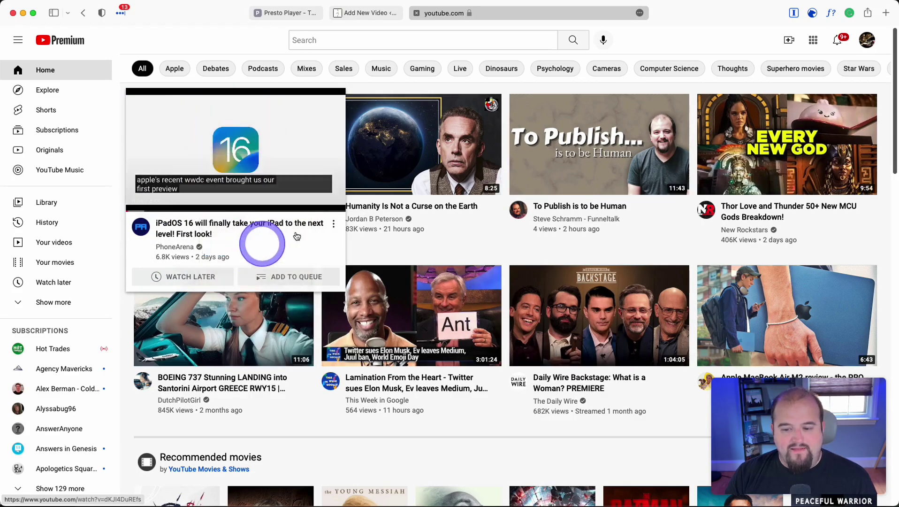
key("super+w")
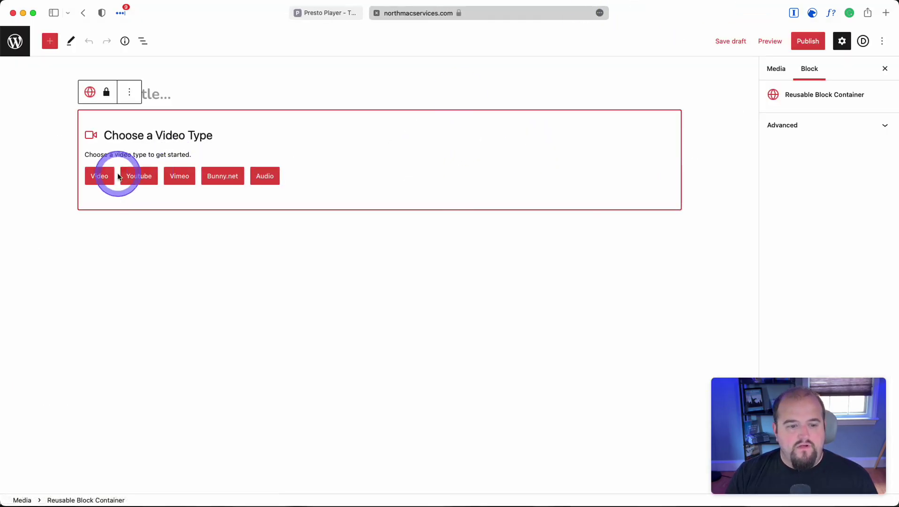
Choose Youtube as the video type and load the pasted iPadOS 16 video link.
left_click(140, 176)
left_click(159, 178)
key("super+v")
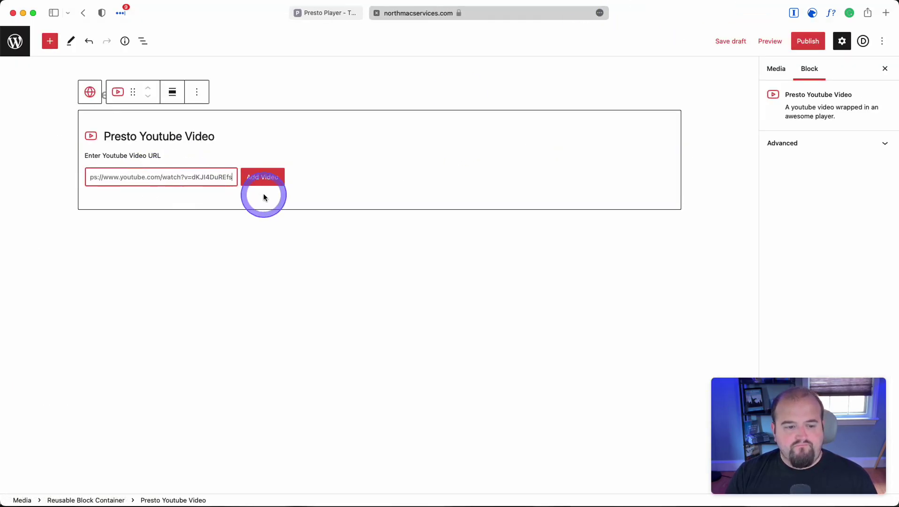
left_click(258, 182)
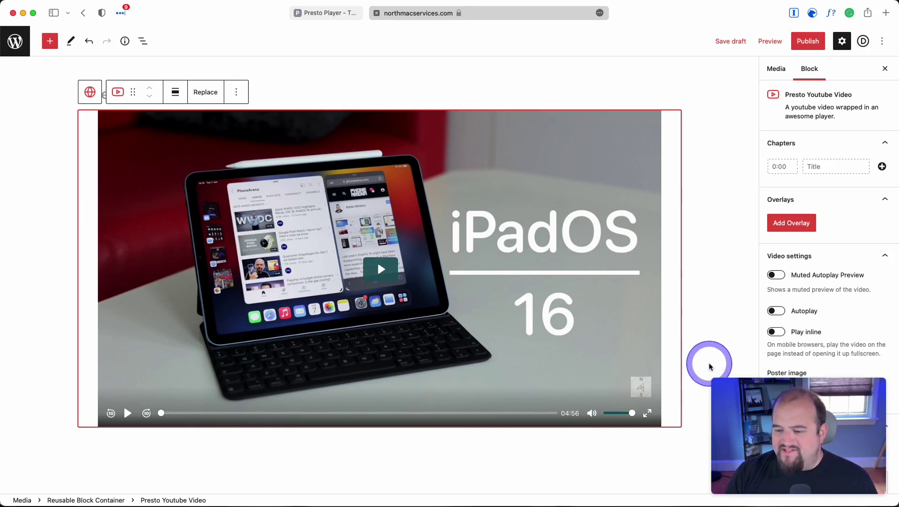
Apply the Youtube Optimized preset to the video block from the sidebar.
scroll(706, 361, "down", 10)
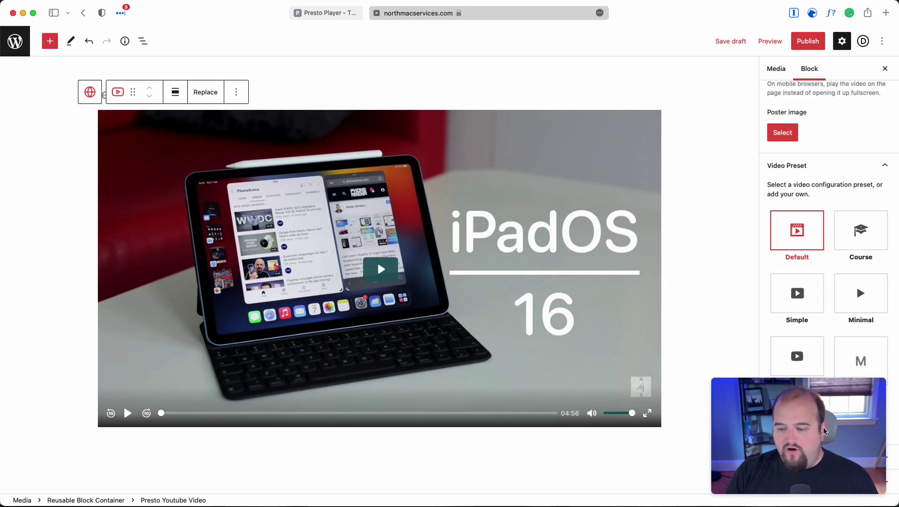
left_click_drag(811, 438, 195, 412)
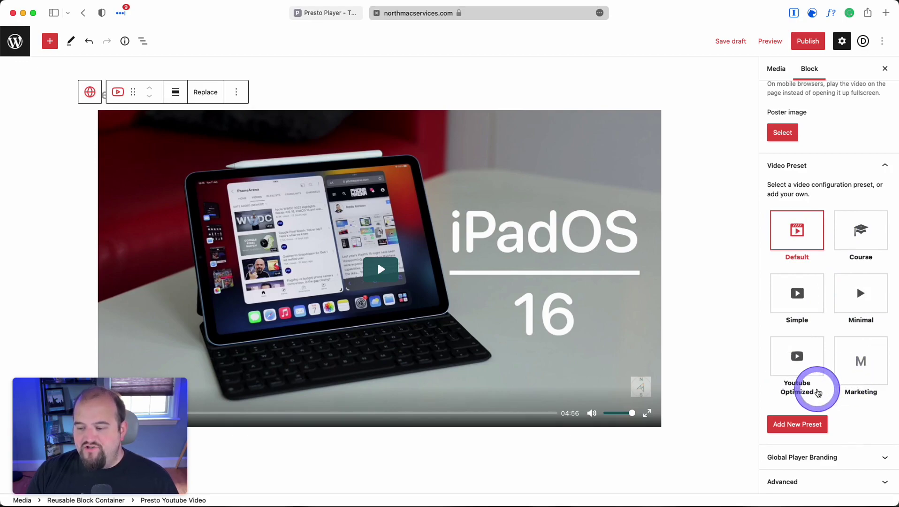
scroll(816, 376, "up", 1)
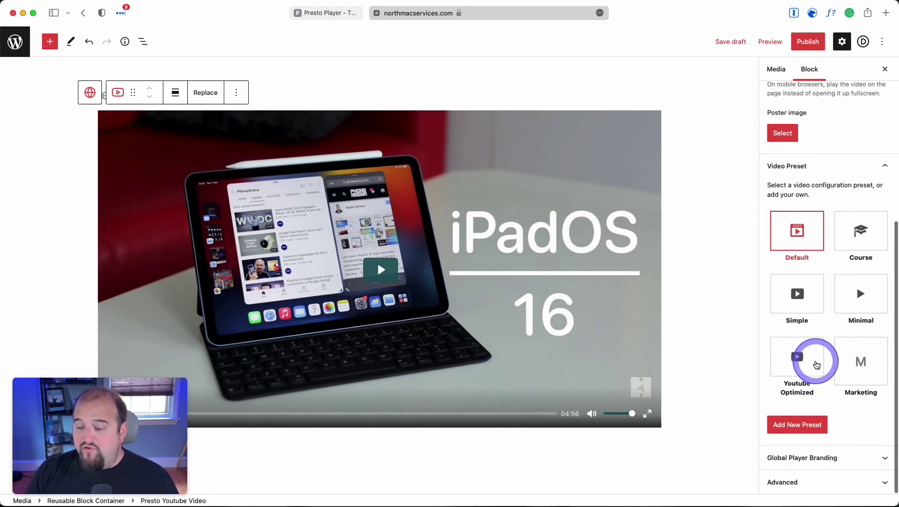
left_click(797, 356)
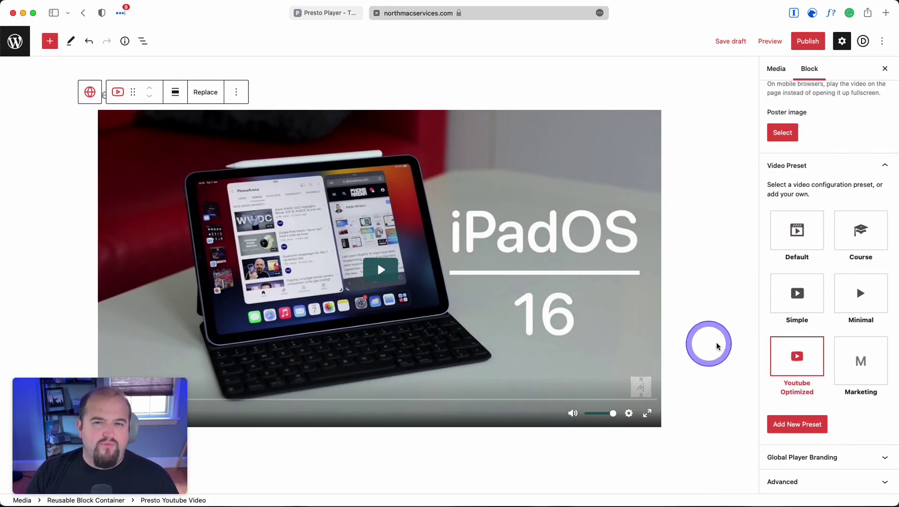
mouse_move(868, 348)
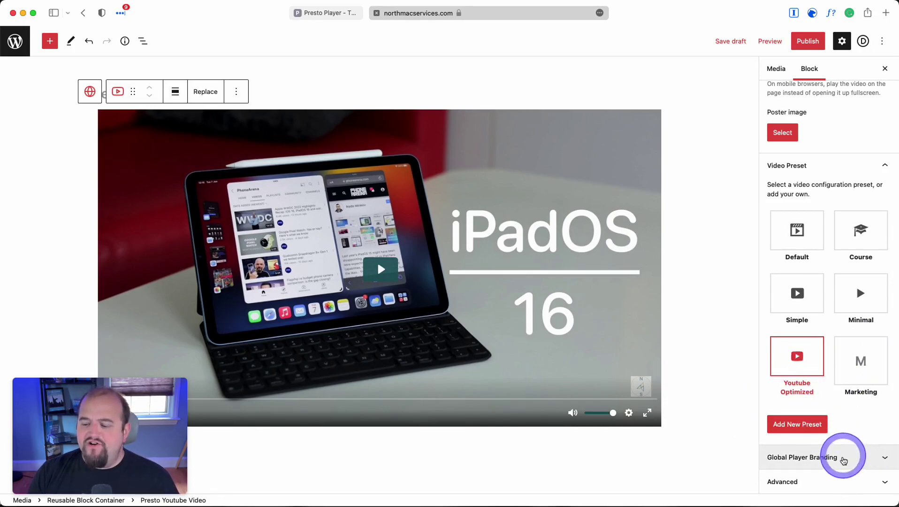
left_click(819, 424)
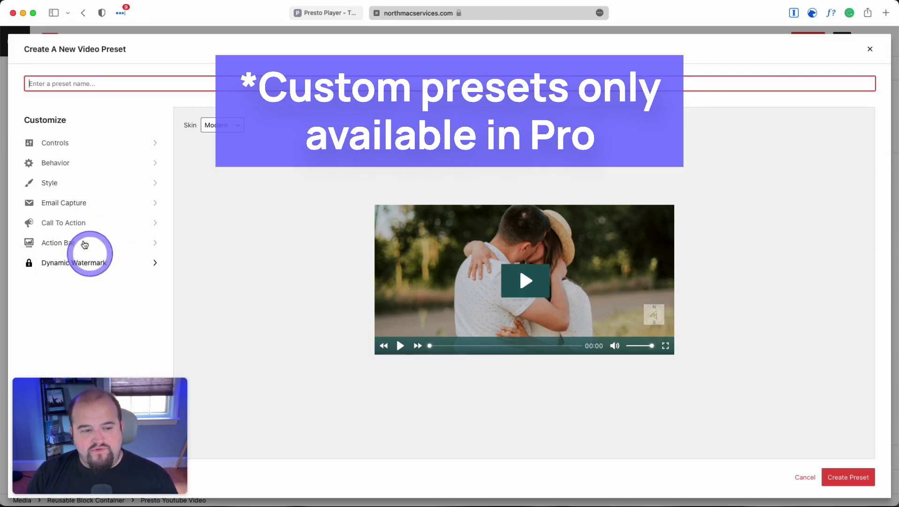
In a new preset, turn Speed on and Current Time and Fast Forward off, then close unsaved.
left_click(65, 144)
scroll(89, 263, "down", 3)
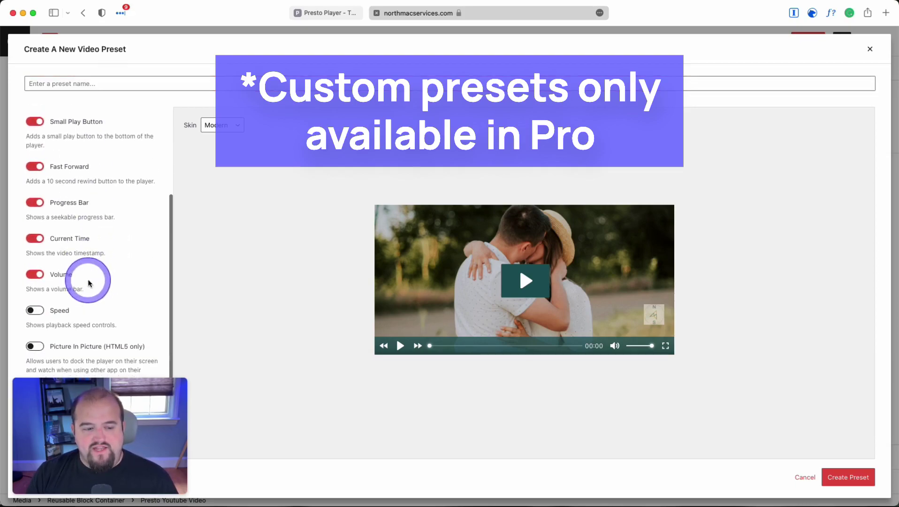
left_click(35, 291)
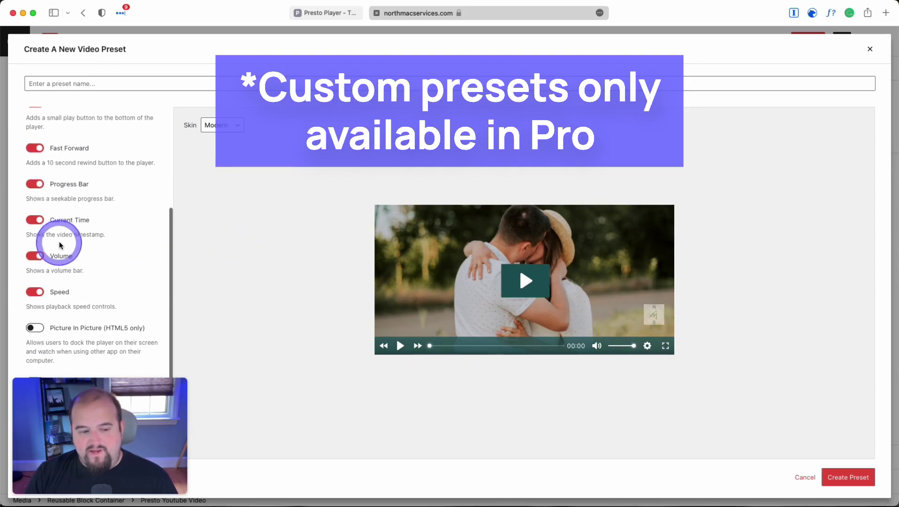
scroll(65, 245, "down", 1)
scroll(65, 245, "up", 2)
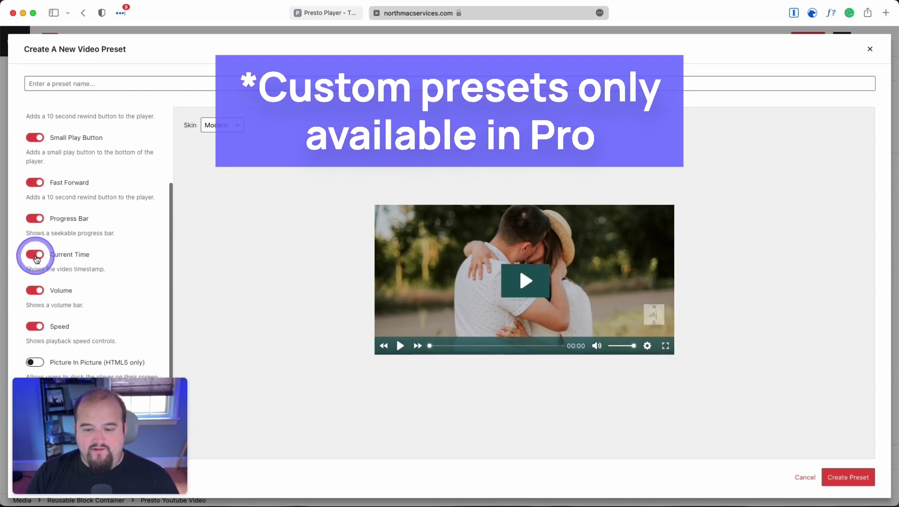
left_click(36, 257)
left_click(34, 182)
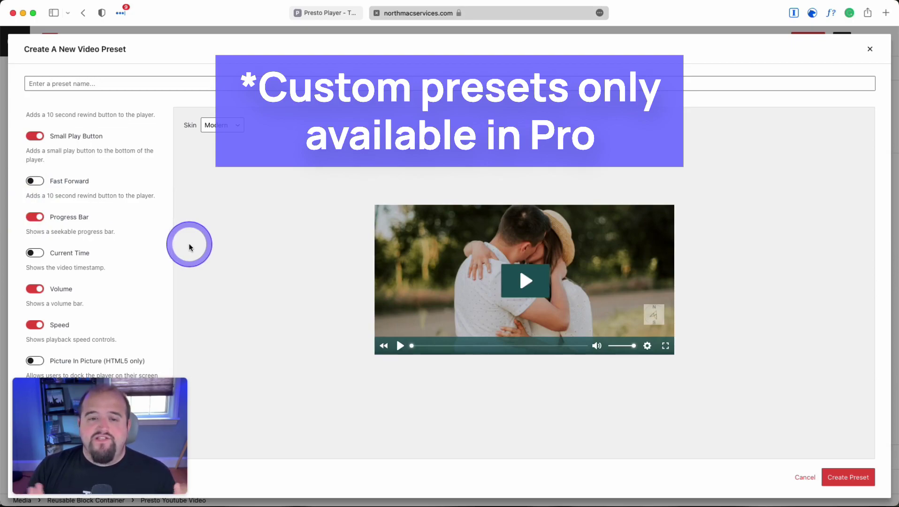
left_click(870, 49)
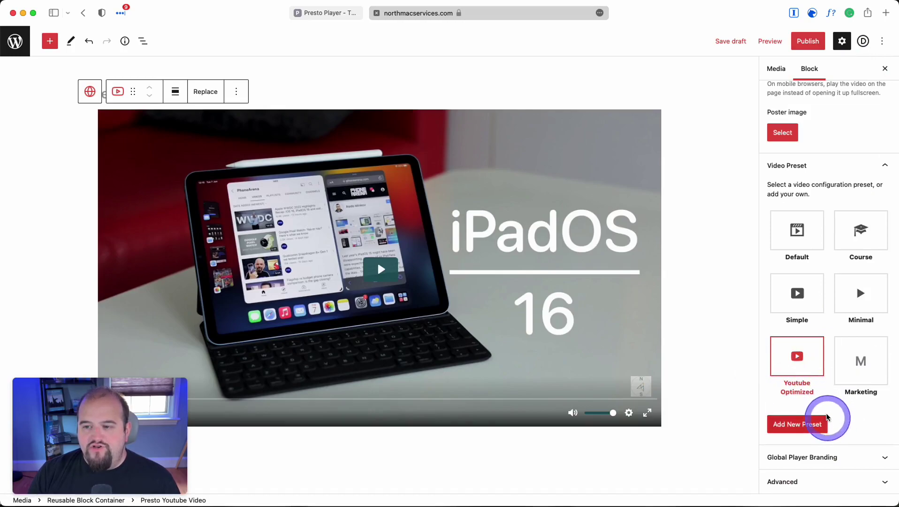
Title the media item 'Test' and publish it.
left_click(284, 85)
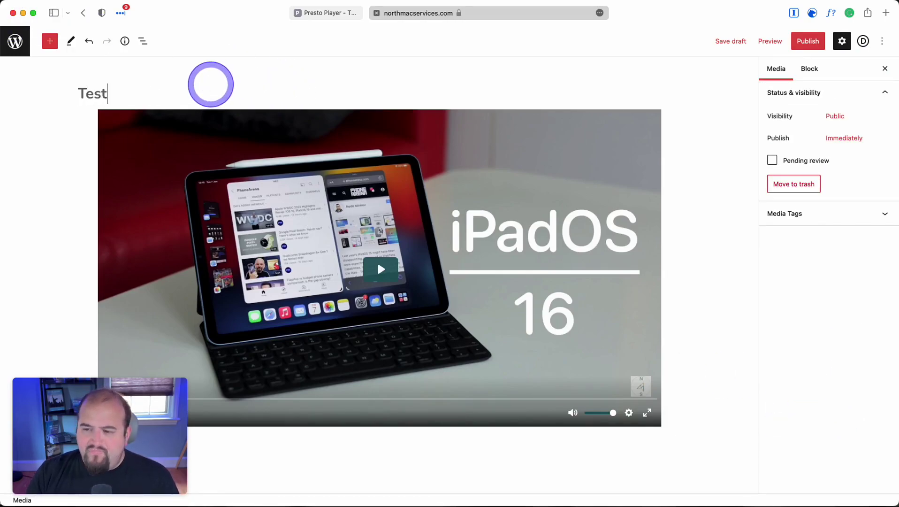
left_click(804, 41)
left_click(807, 43)
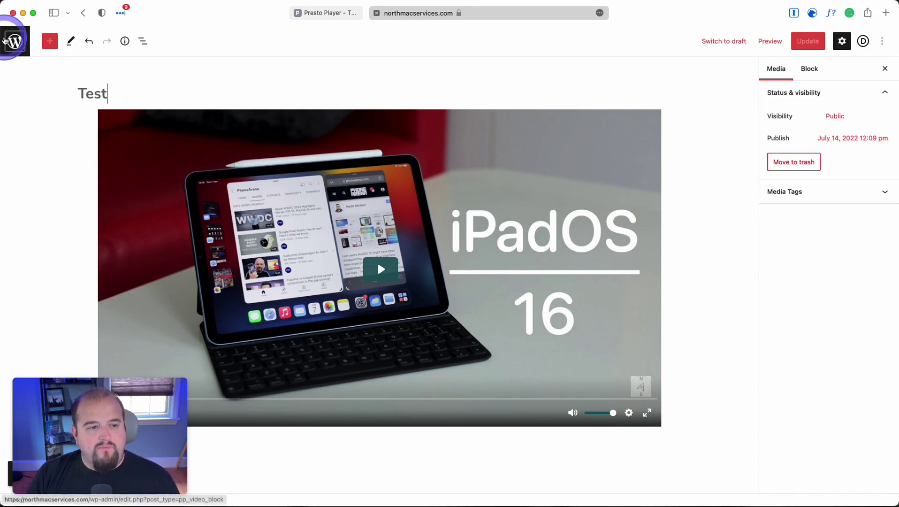
Copy the Test video's shortcode from the Media Hub list.
left_click(15, 43)
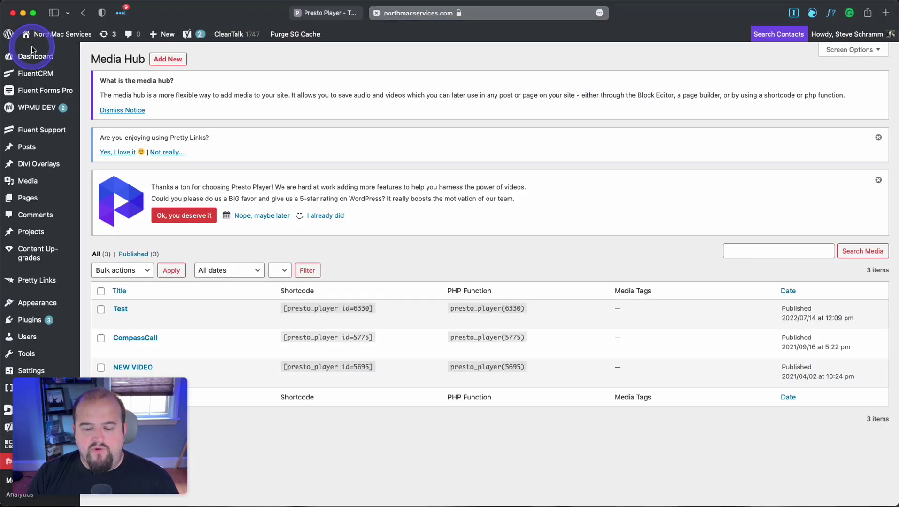
scroll(535, 300, "down", 2)
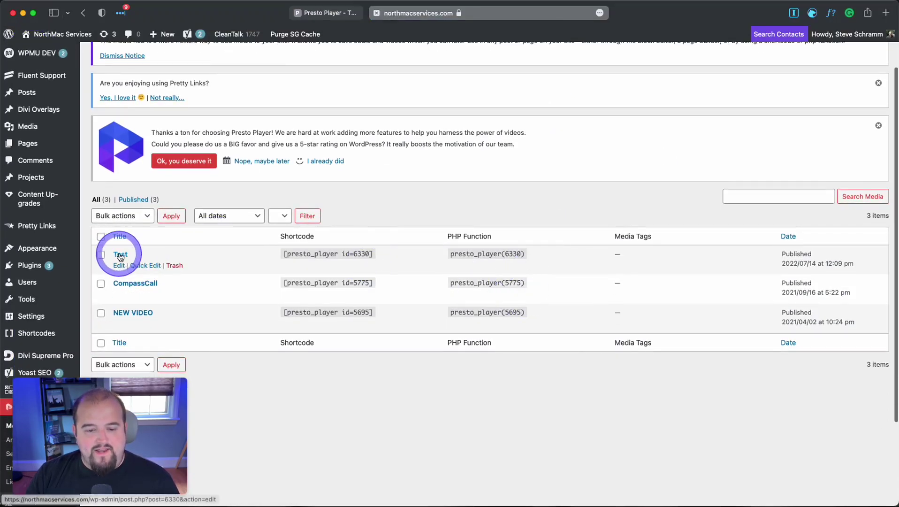
left_click_drag(280, 257, 387, 254)
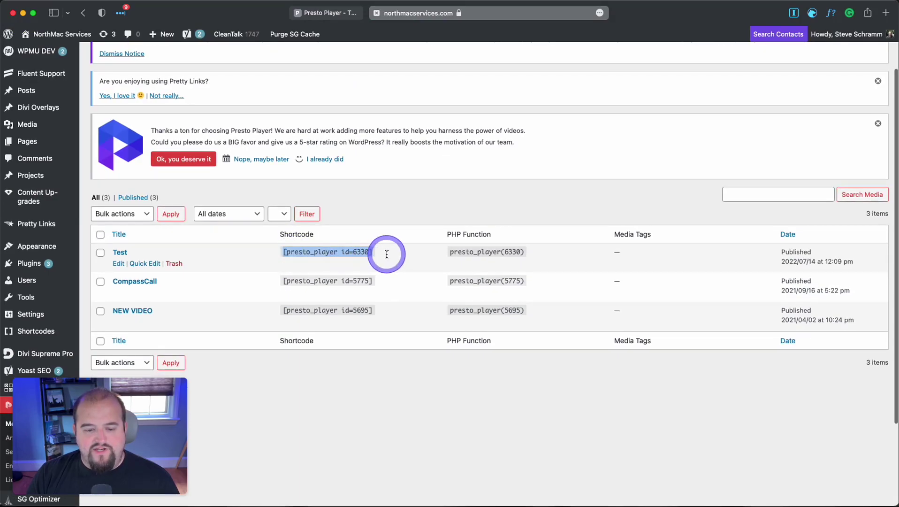
scroll(382, 253, "up", 1)
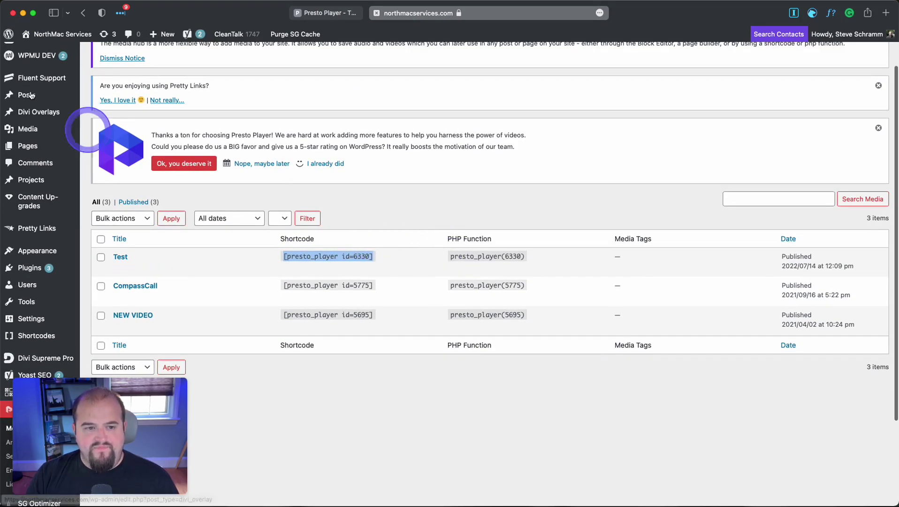
Create a new page, paste the [presto_player id=6330] shortcode into its body and preview it.
mouse_move(159, 36)
left_click(158, 80)
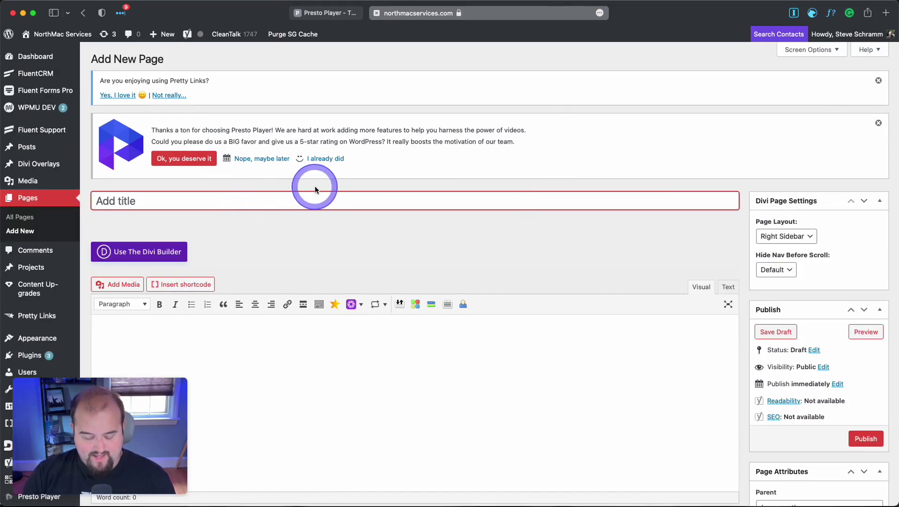
scroll(356, 206, "down", 3)
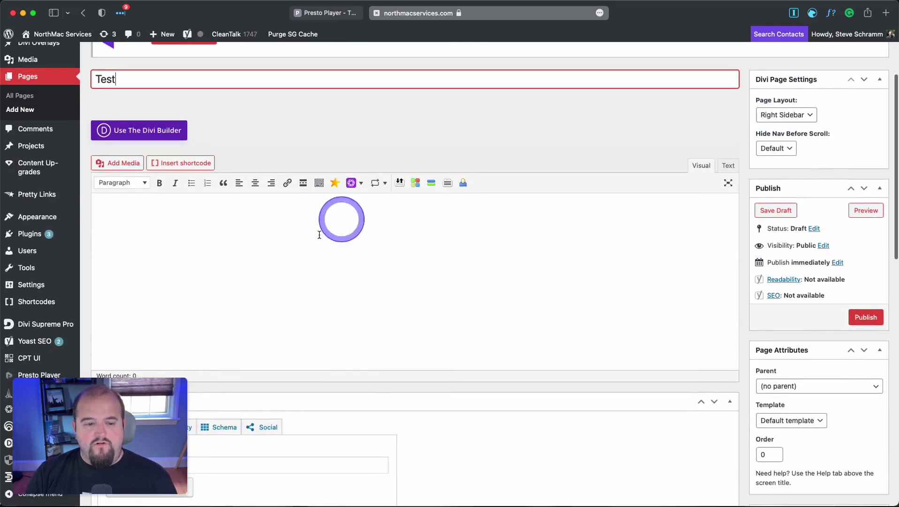
left_click(265, 257)
key("super+v")
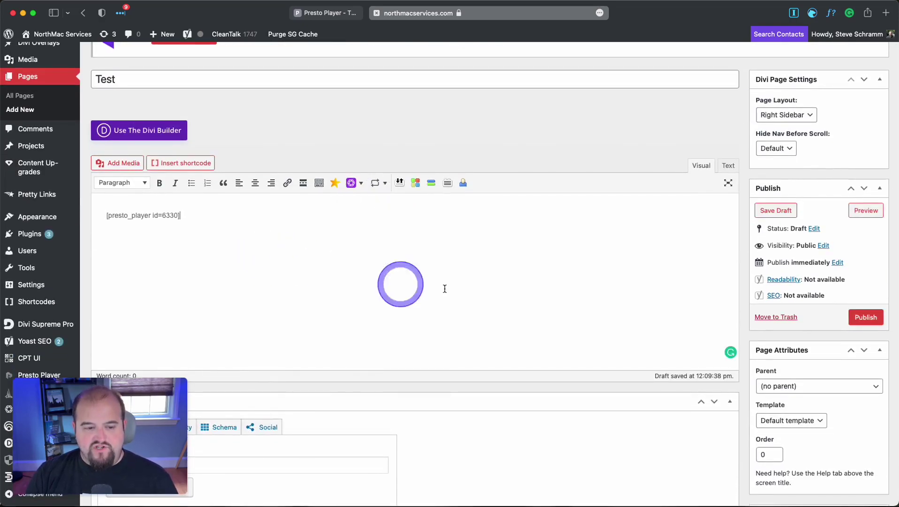
left_click(865, 211)
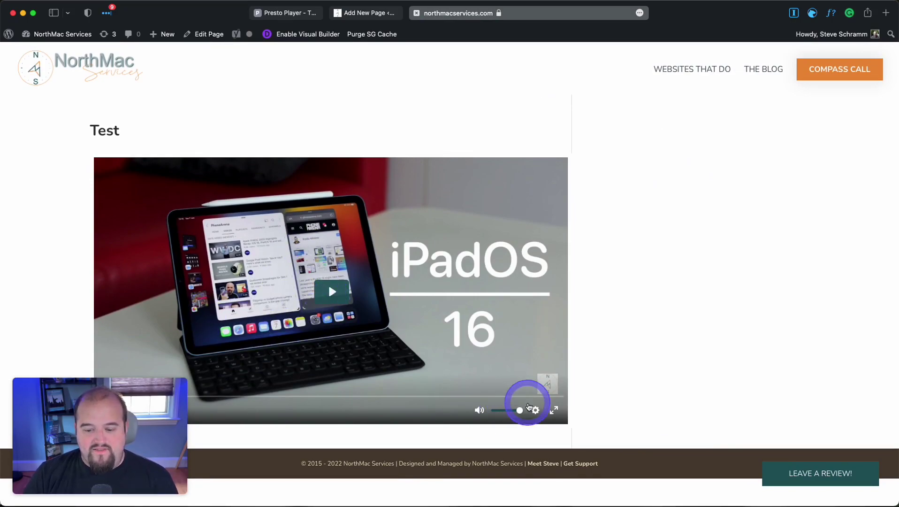
Play the previewed video, check its 0.5× to 2× speed options, then enable Divi's Visual Builder.
left_click(535, 415)
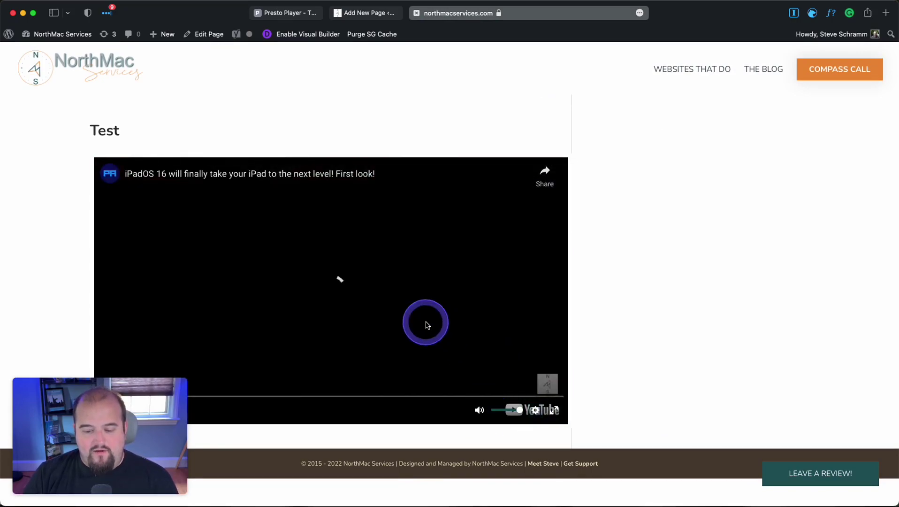
left_click(526, 383)
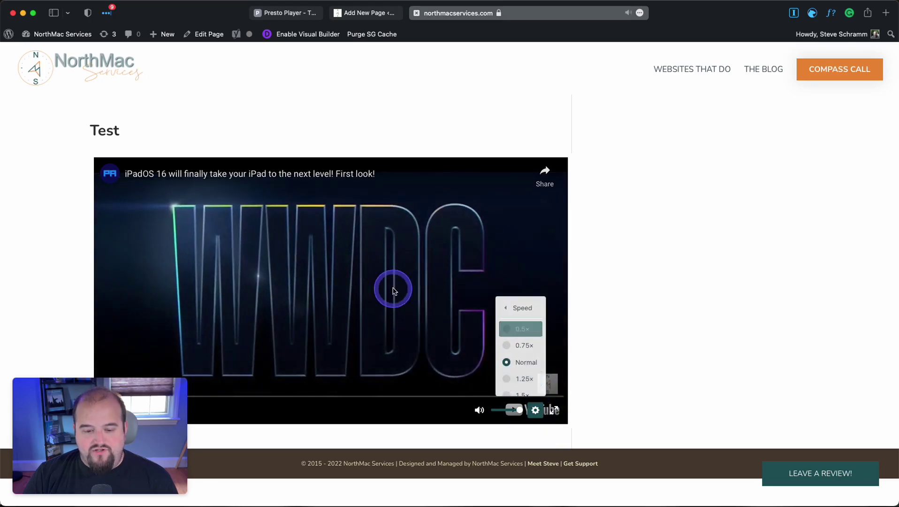
left_click(394, 292)
left_click(535, 410)
left_click(525, 385)
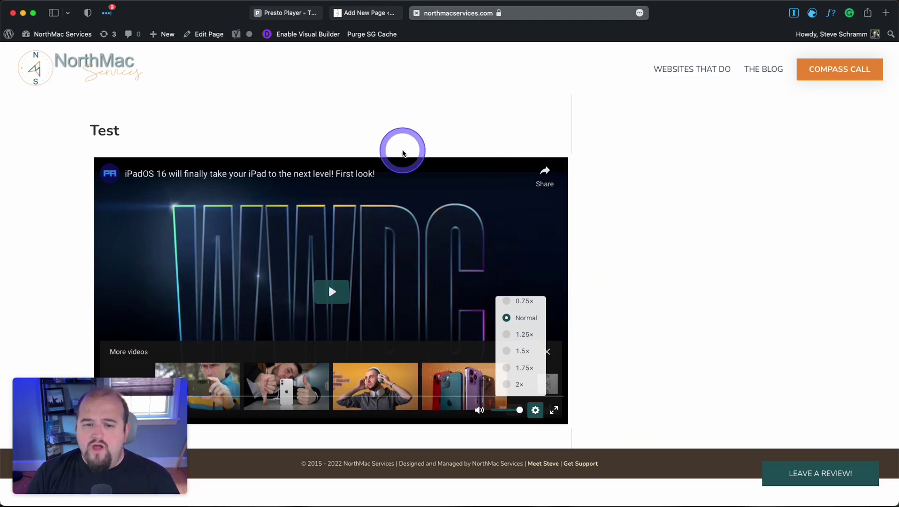
left_click(313, 40)
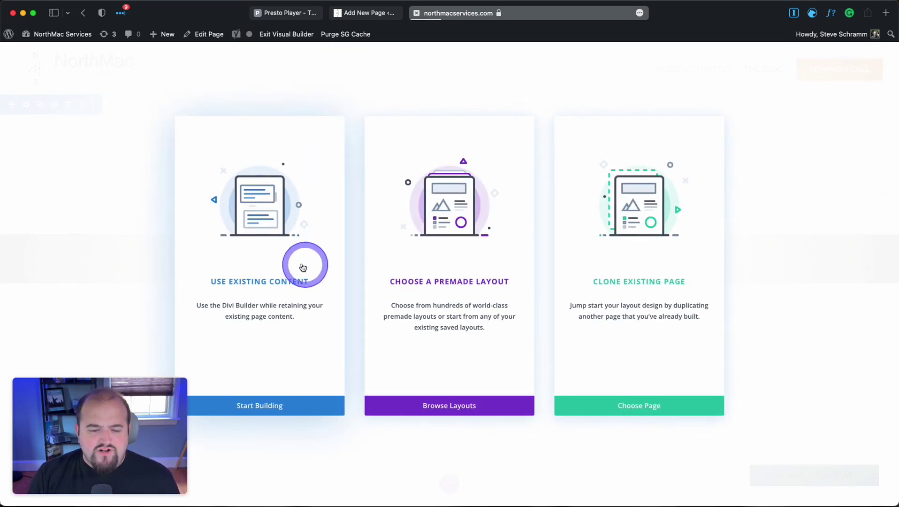
Build from existing content, delete the empty module and insert a Presto Player Media module.
left_click(282, 268)
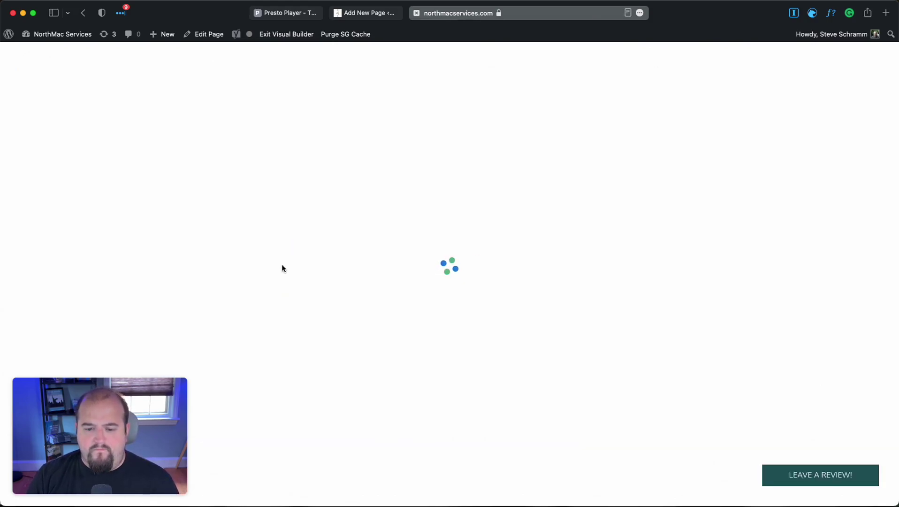
left_click(256, 280)
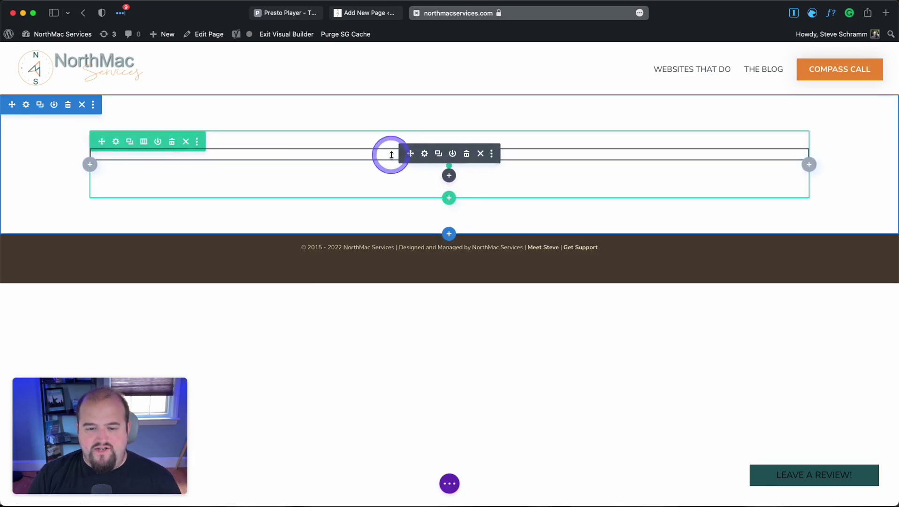
left_click(467, 153)
left_click(449, 160)
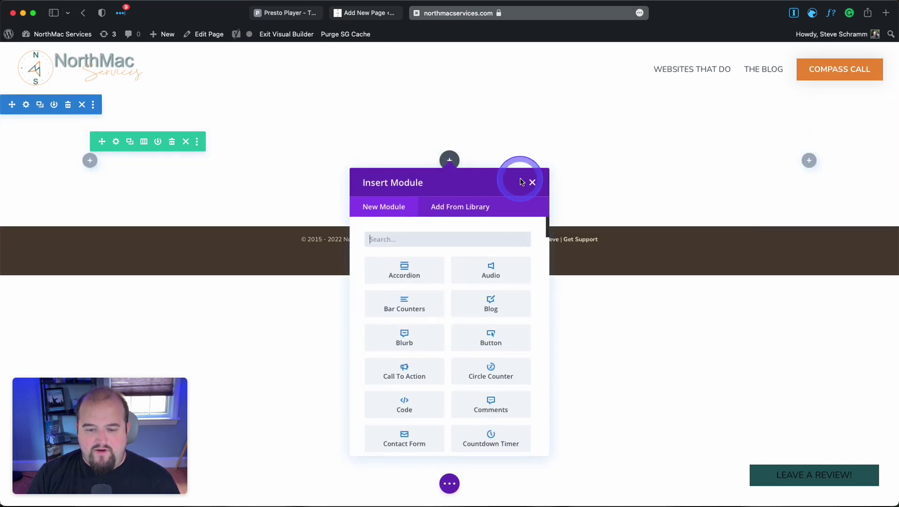
type("presto")
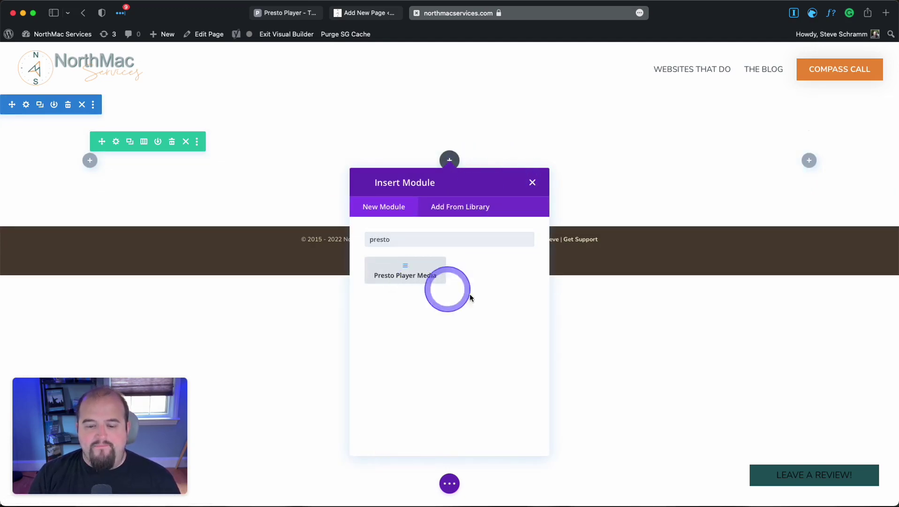
left_click(438, 279)
Pick the Test video as the Presto Player module's media and save the module.
left_click(229, 202)
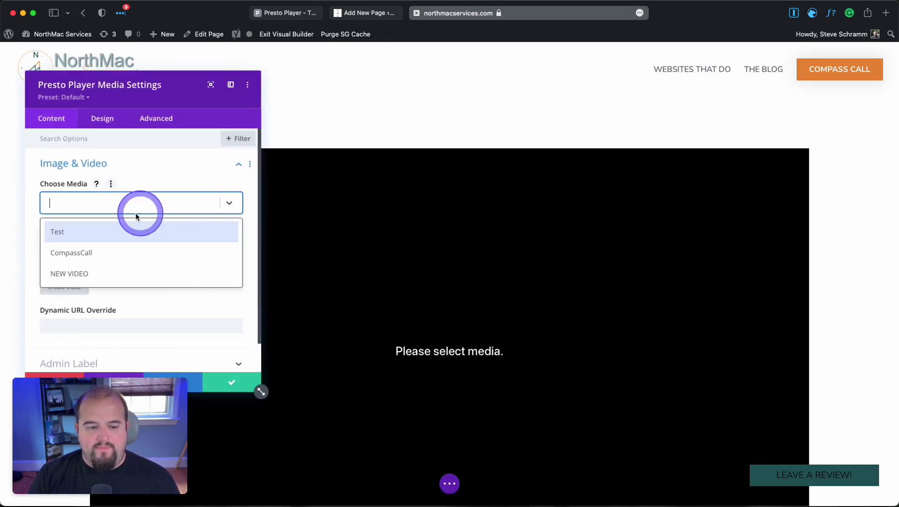
left_click(83, 232)
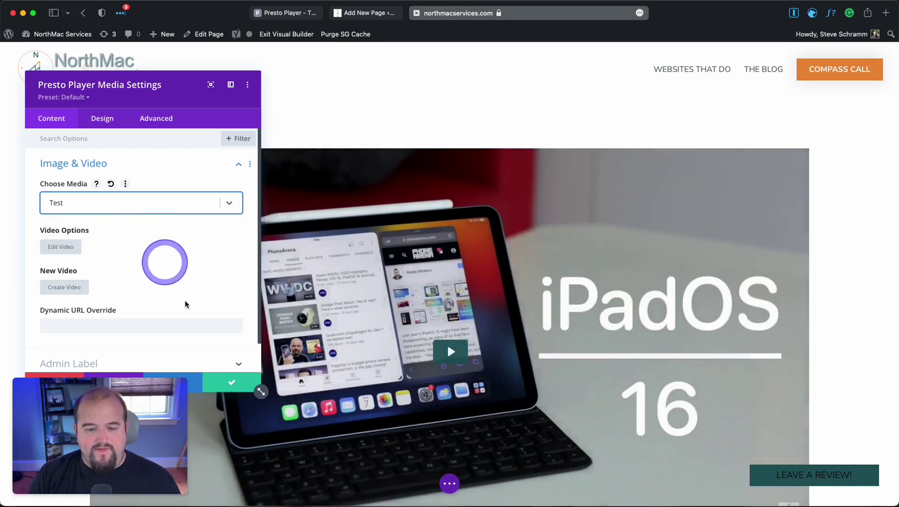
left_click(243, 383)
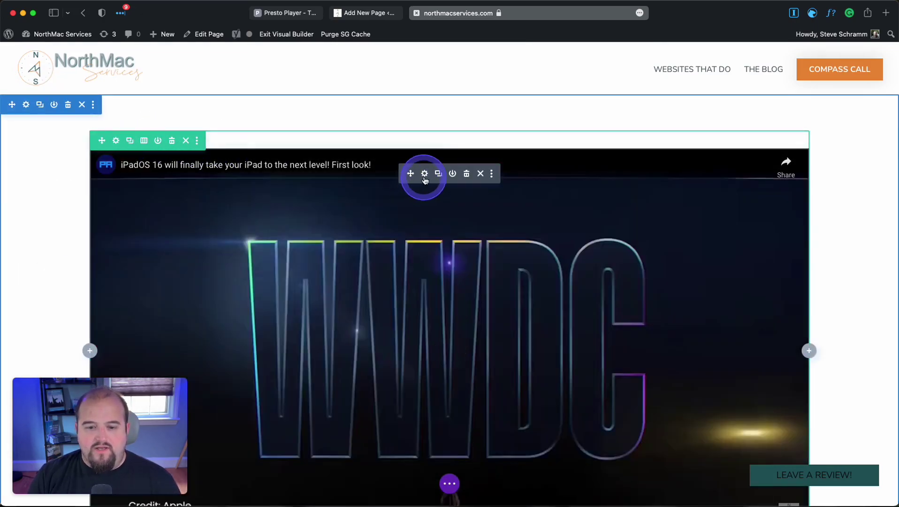
Resize the video module to 38% width and centre its alignment on the page.
left_click(425, 173)
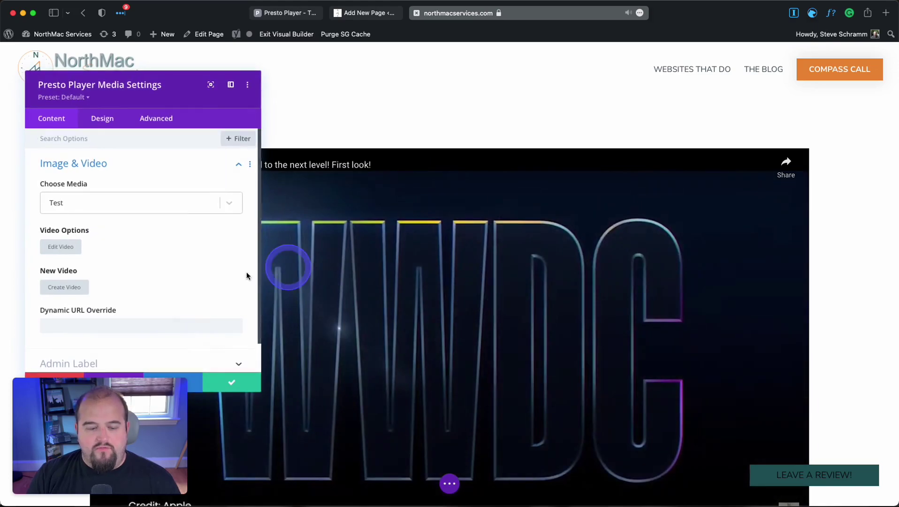
left_click(103, 118)
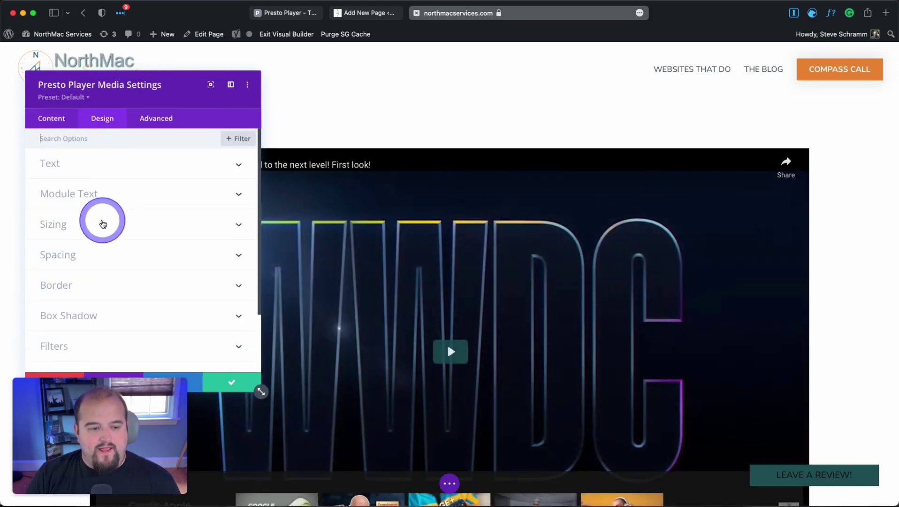
left_click(101, 223)
left_click_drag(166, 180, 90, 180)
left_click(140, 261)
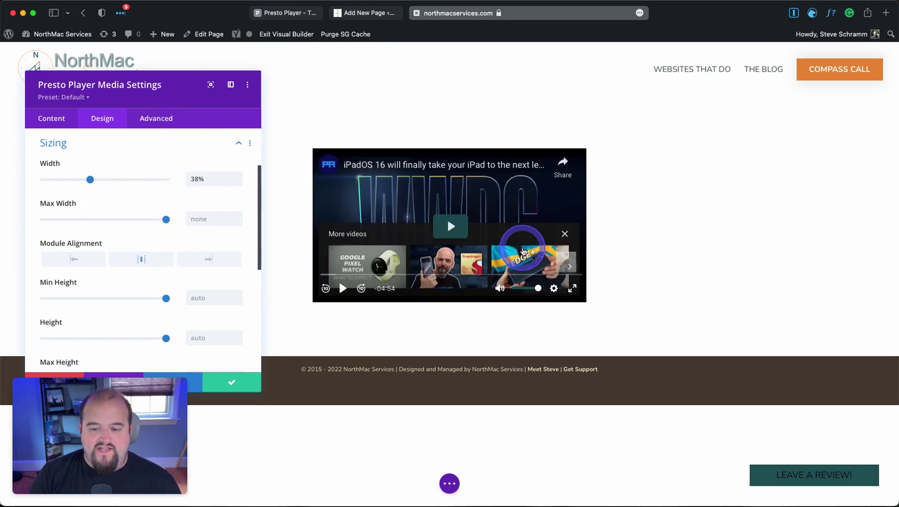